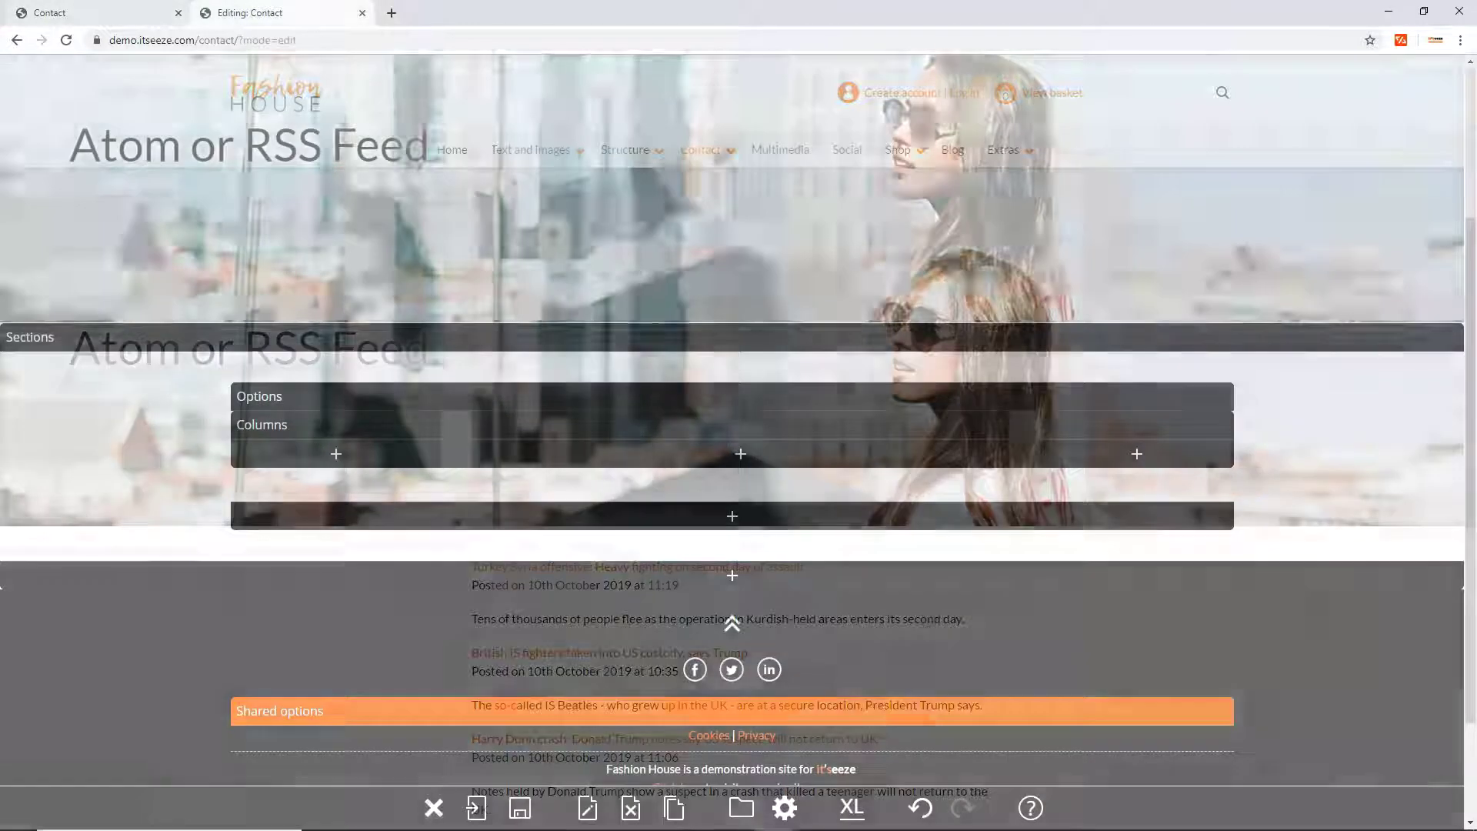
Insert an Atom or RSS feed element from the Social options into the Contact page's middle column
left_click(740, 454)
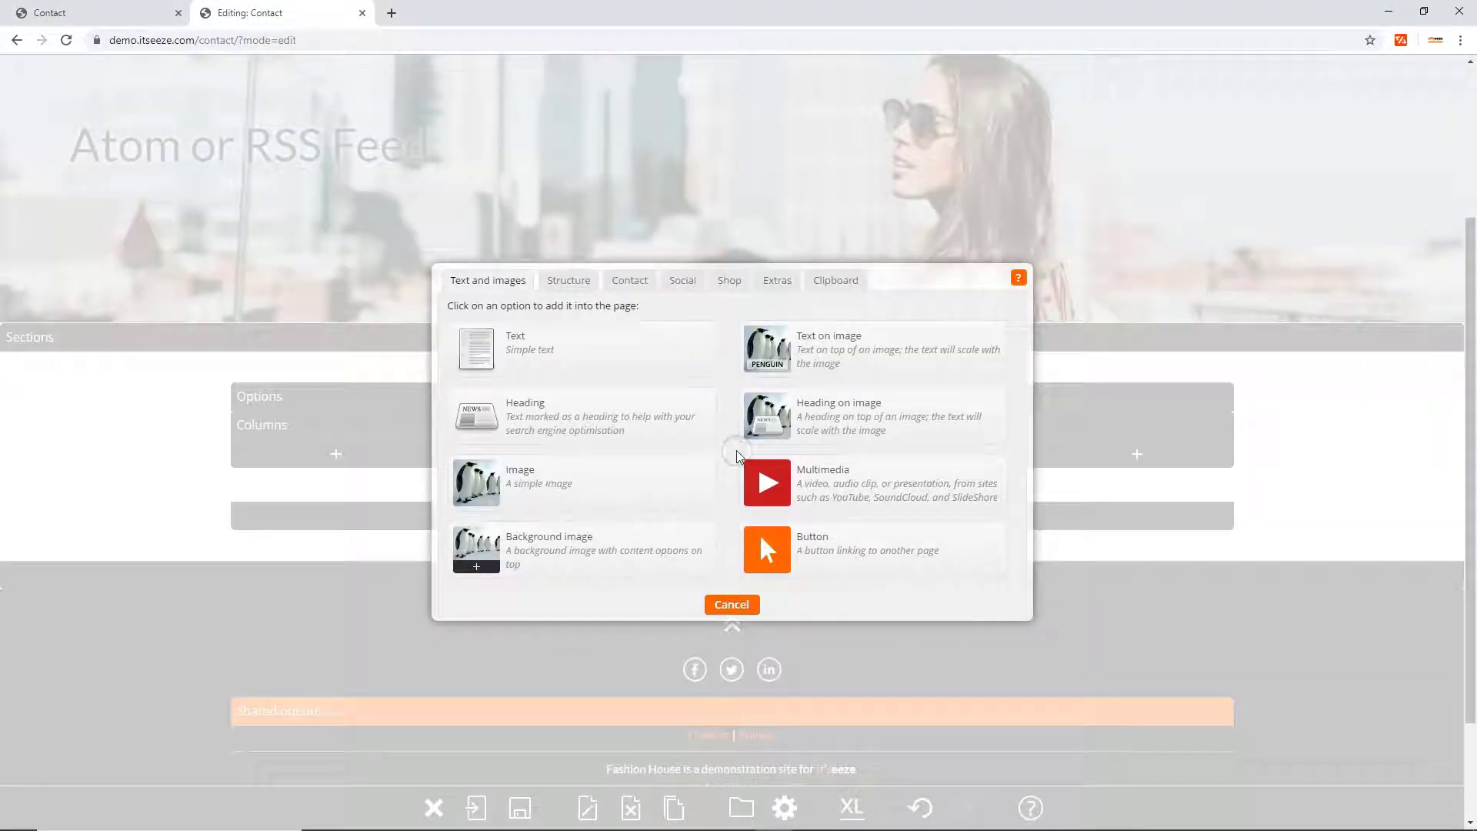
left_click(681, 281)
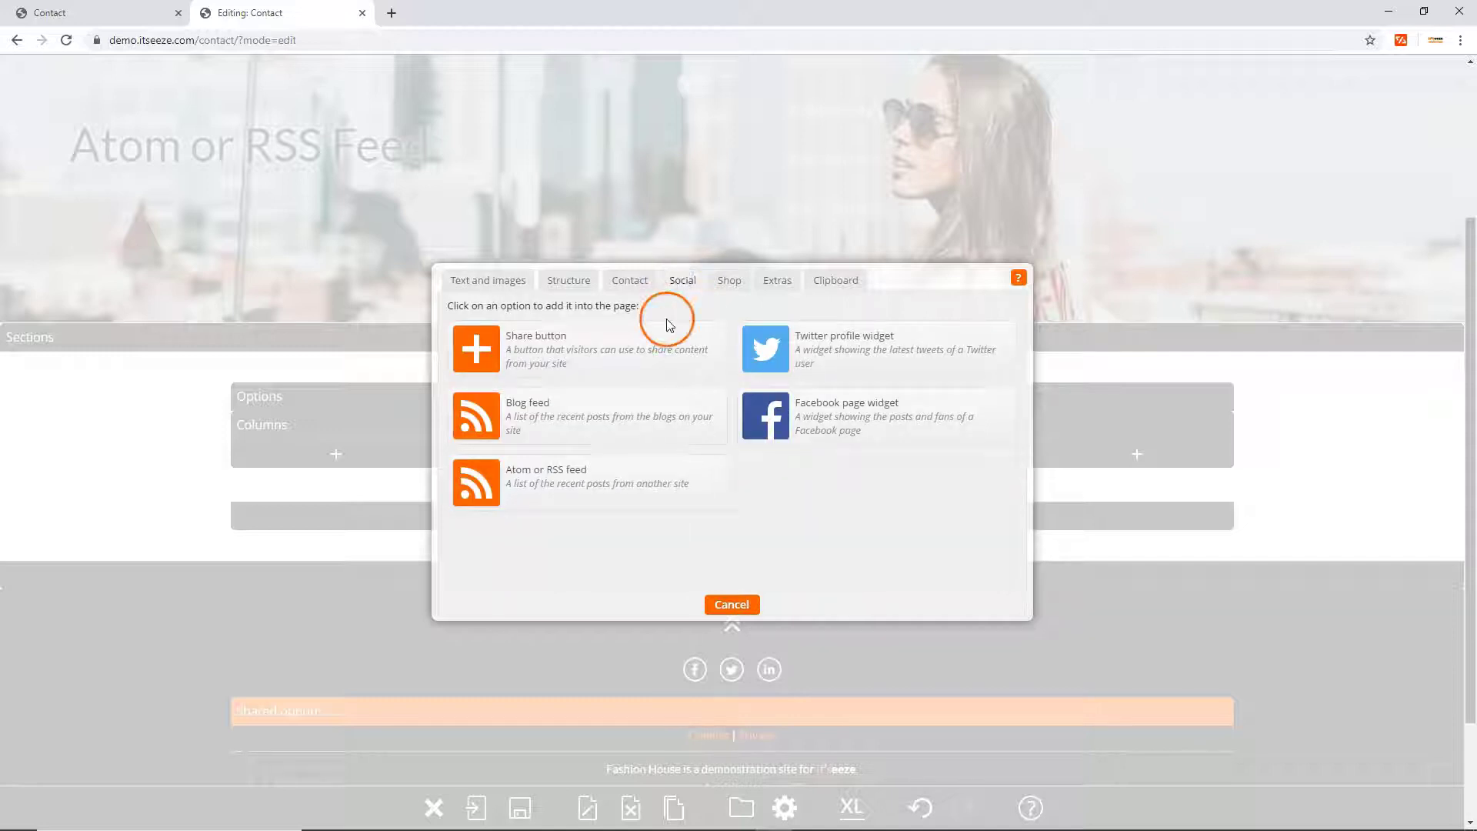
left_click(644, 507)
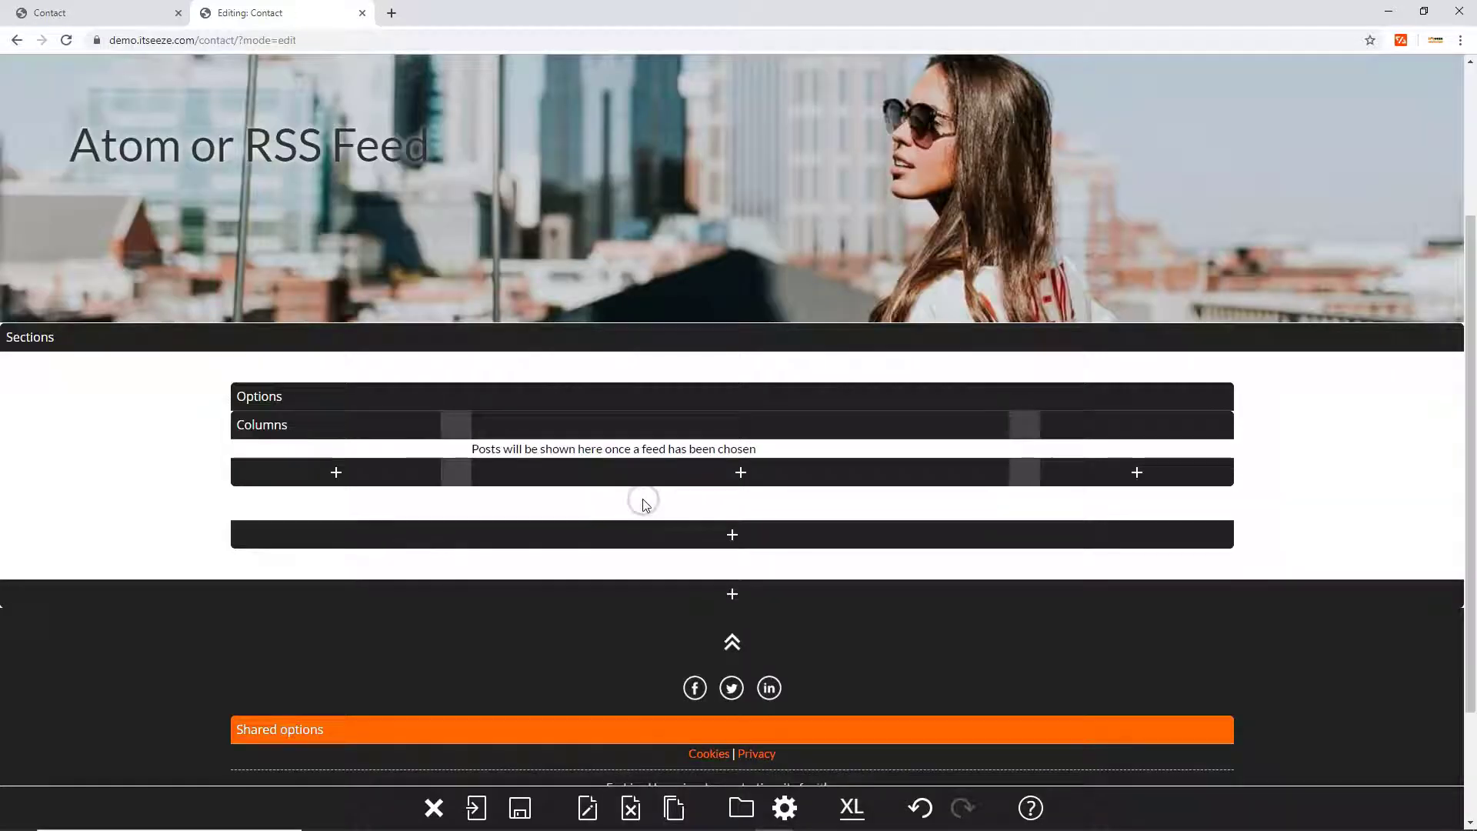
In the feed's settings, paste the BBC news feed address, lower posts to 5, and enable descriptions
left_click(647, 459)
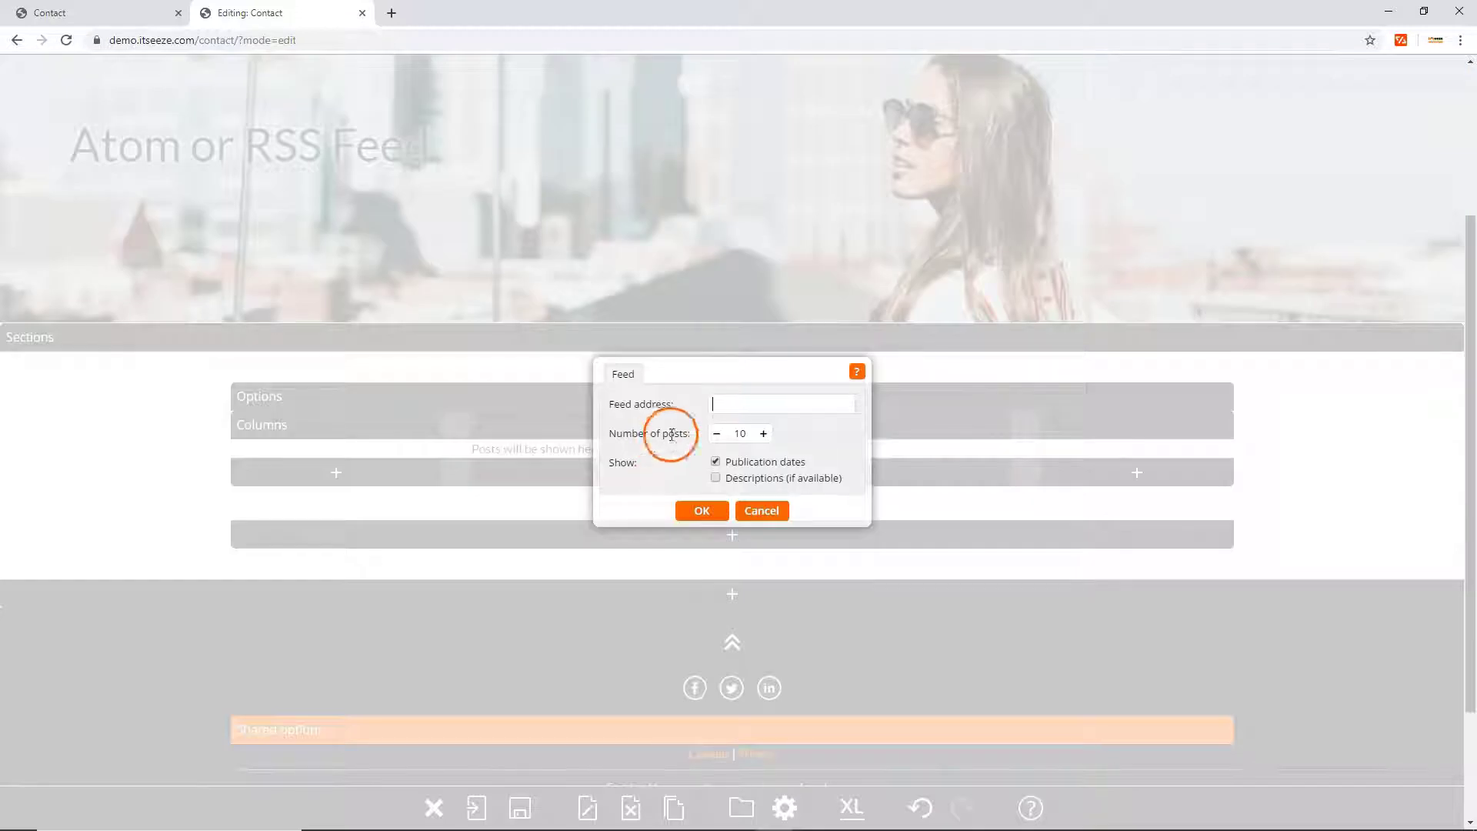
right_click(715, 406)
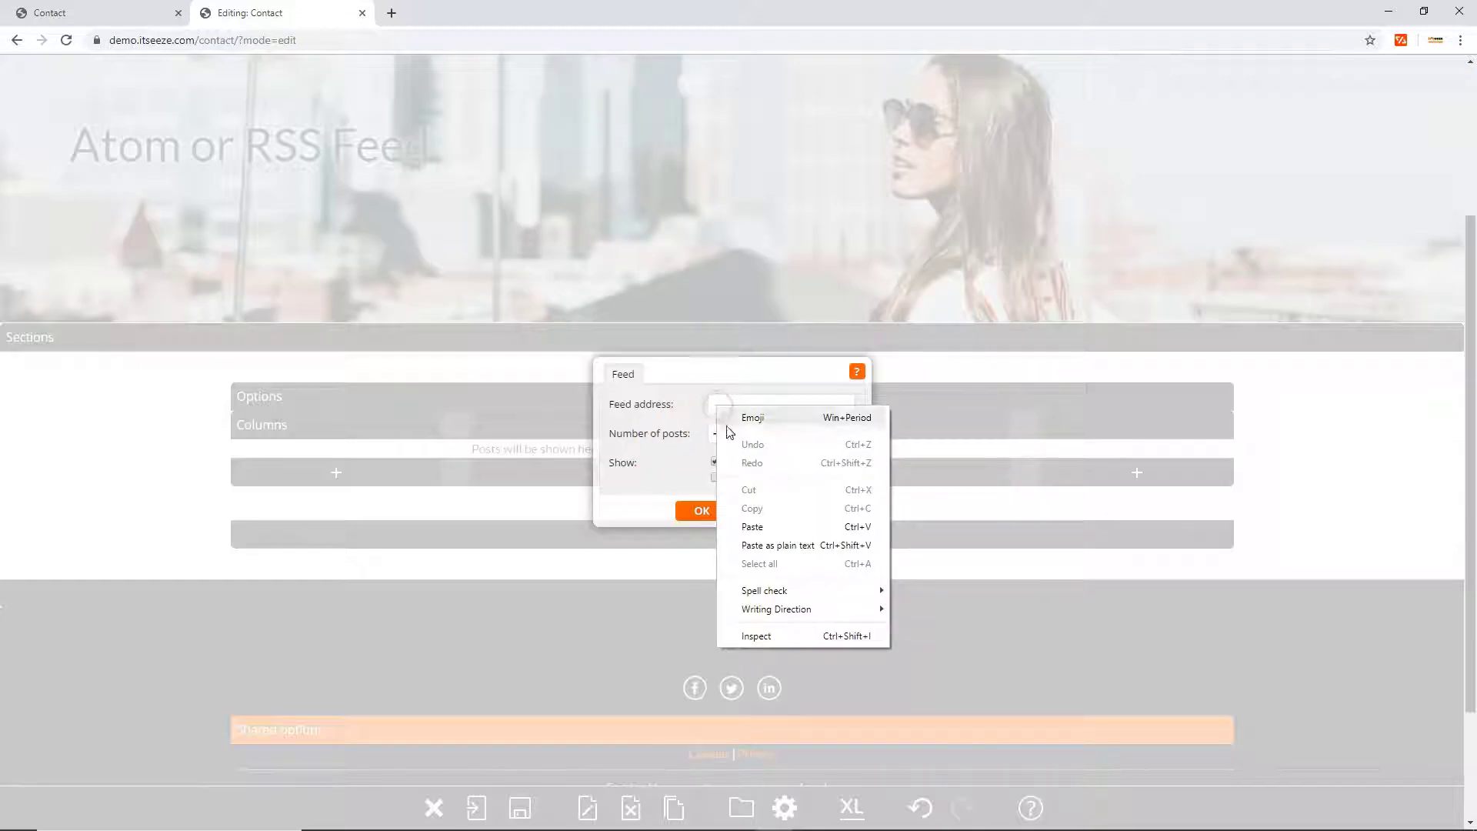
left_click(751, 526)
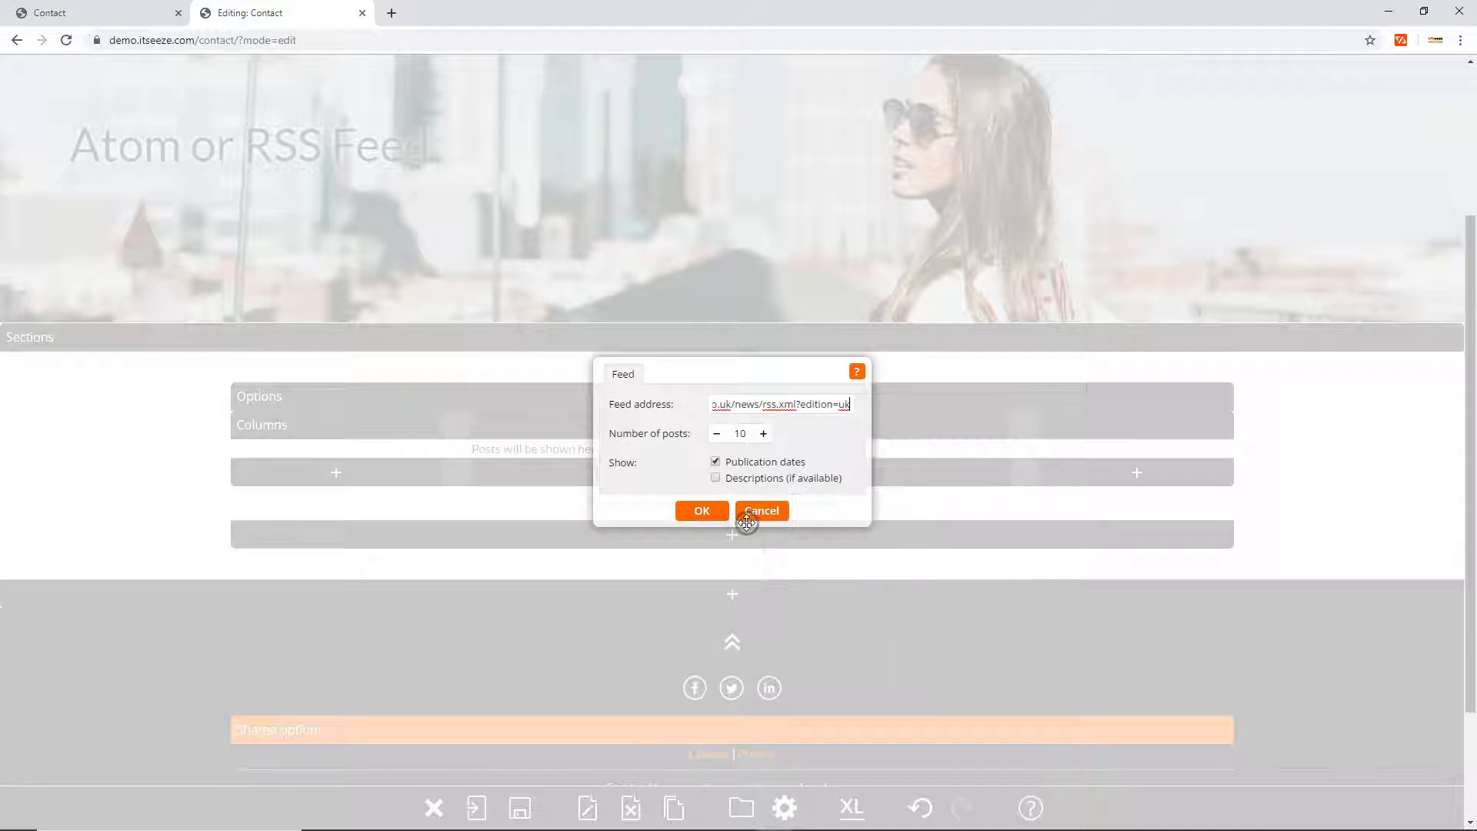
left_click(716, 434)
left_click(716, 434)
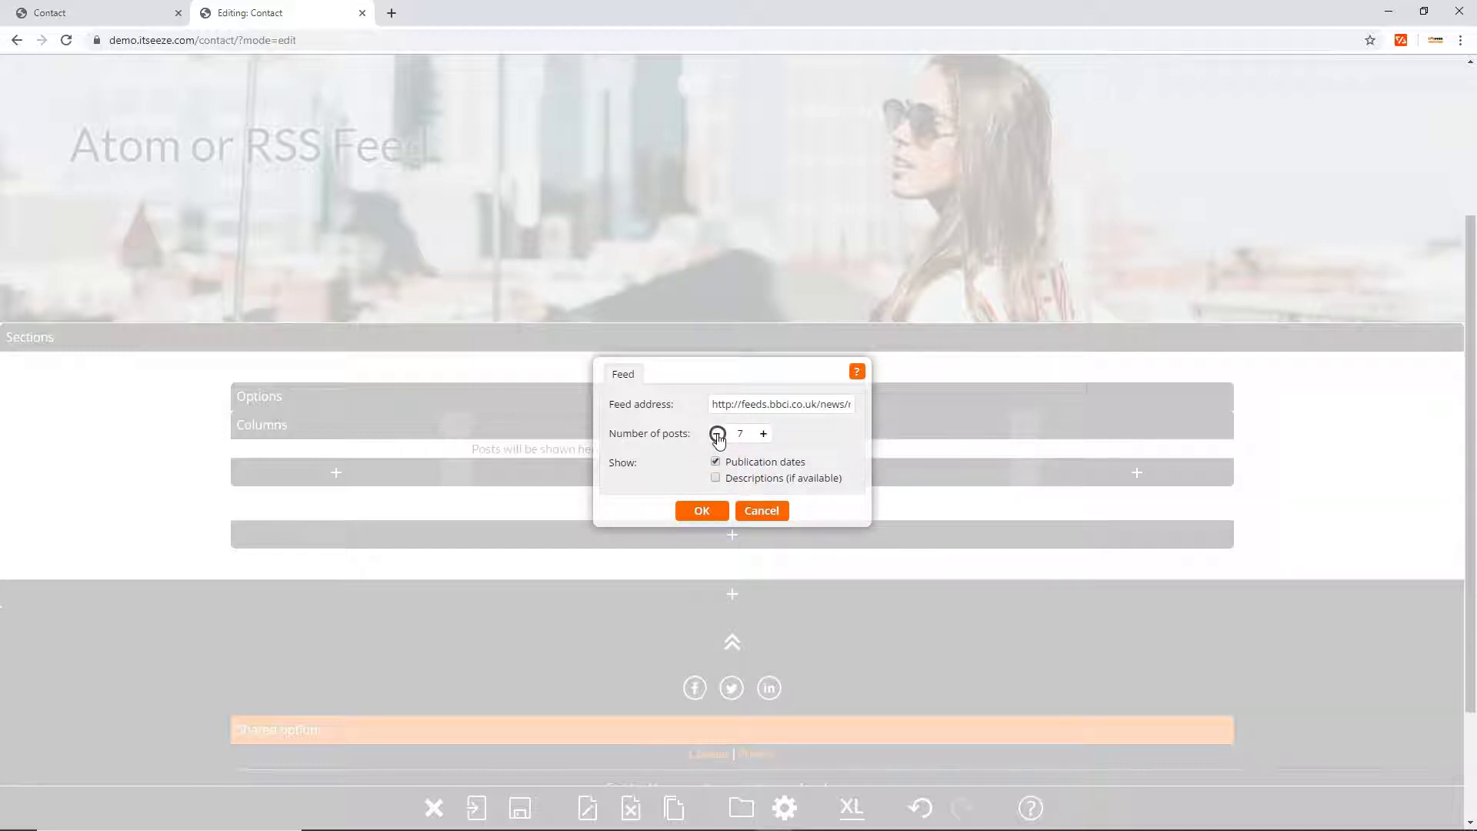
left_click(717, 434)
left_click(716, 435)
left_click(716, 480)
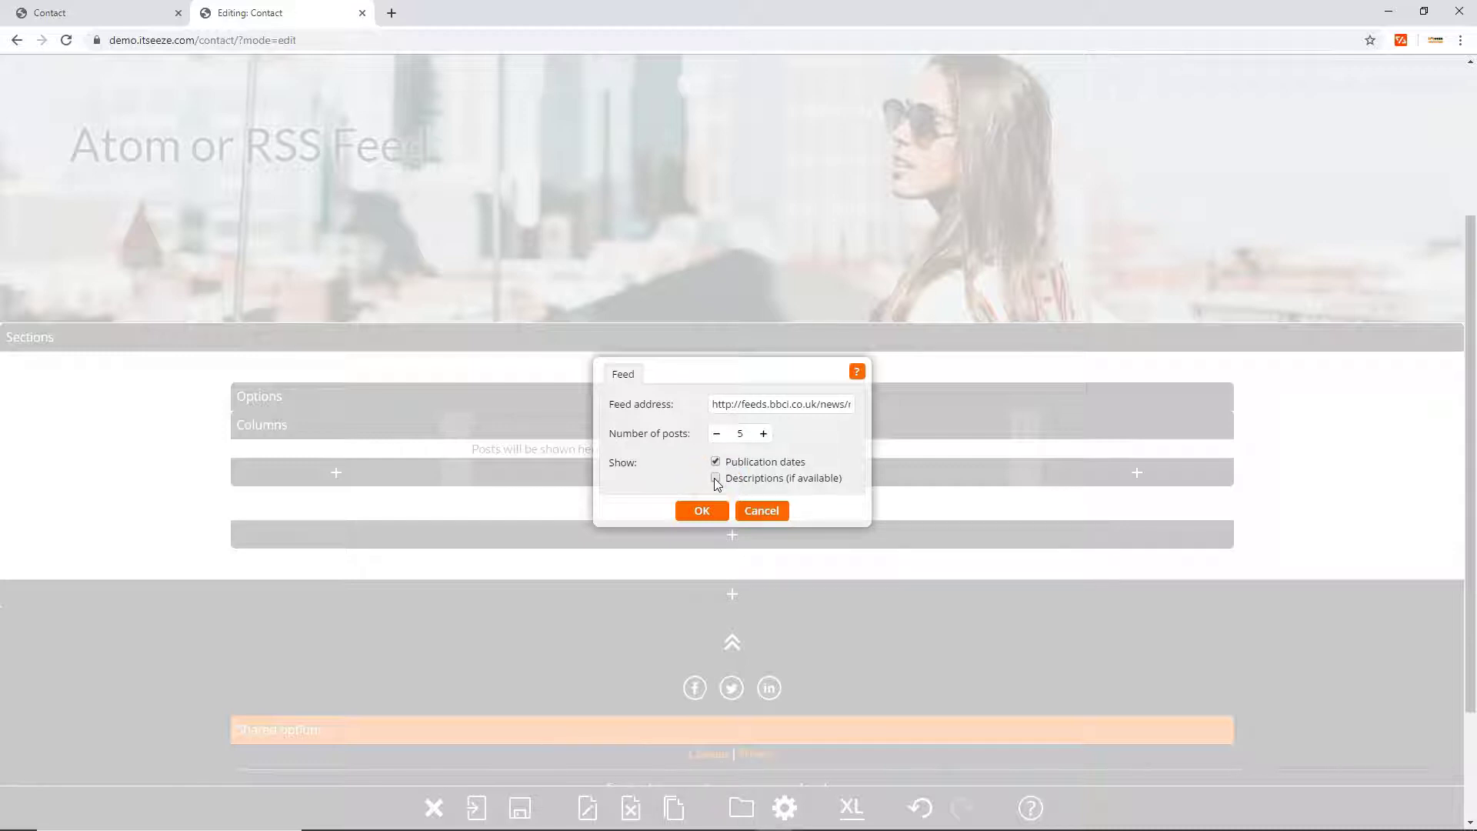